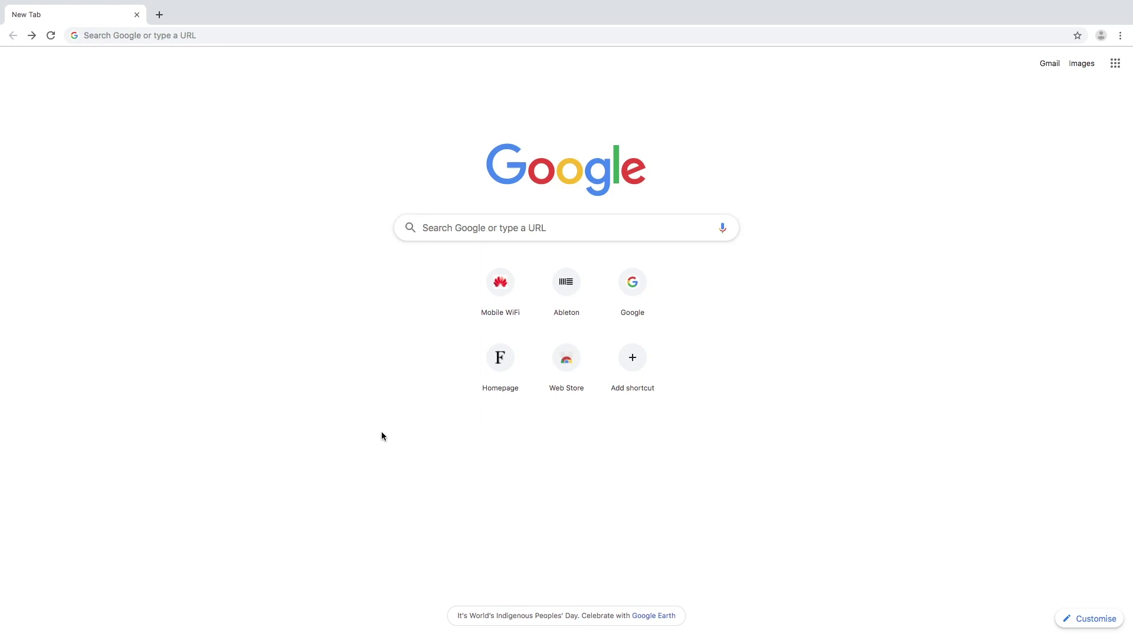
Load the router's admin page at 192.168.8.1 in Chrome
click(228, 37)
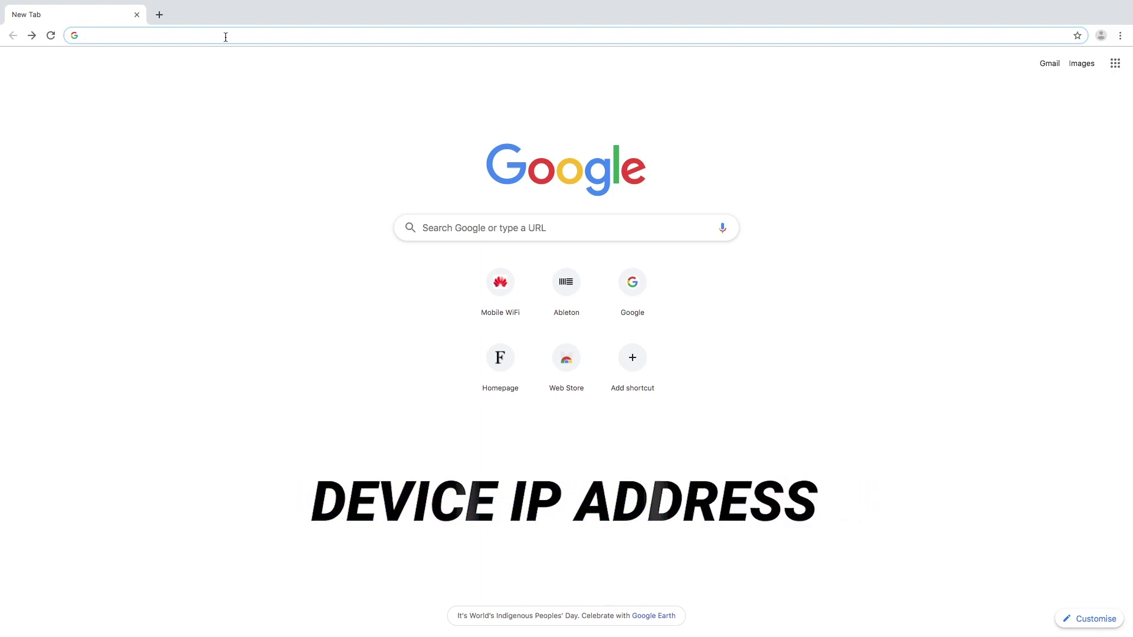
text(192.)
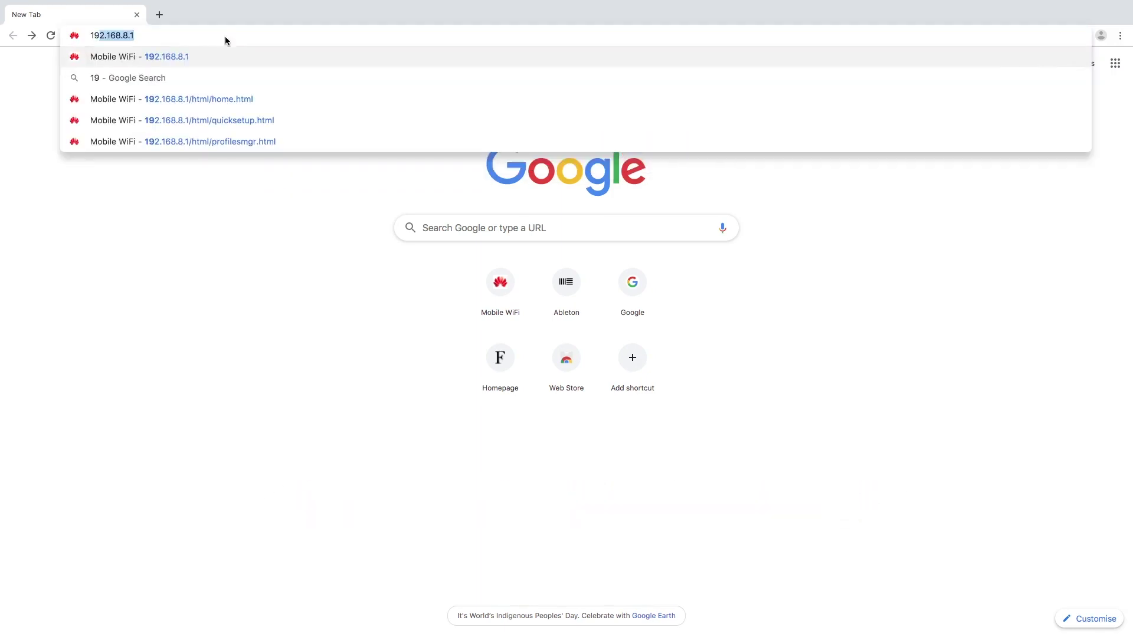
text(168.8)
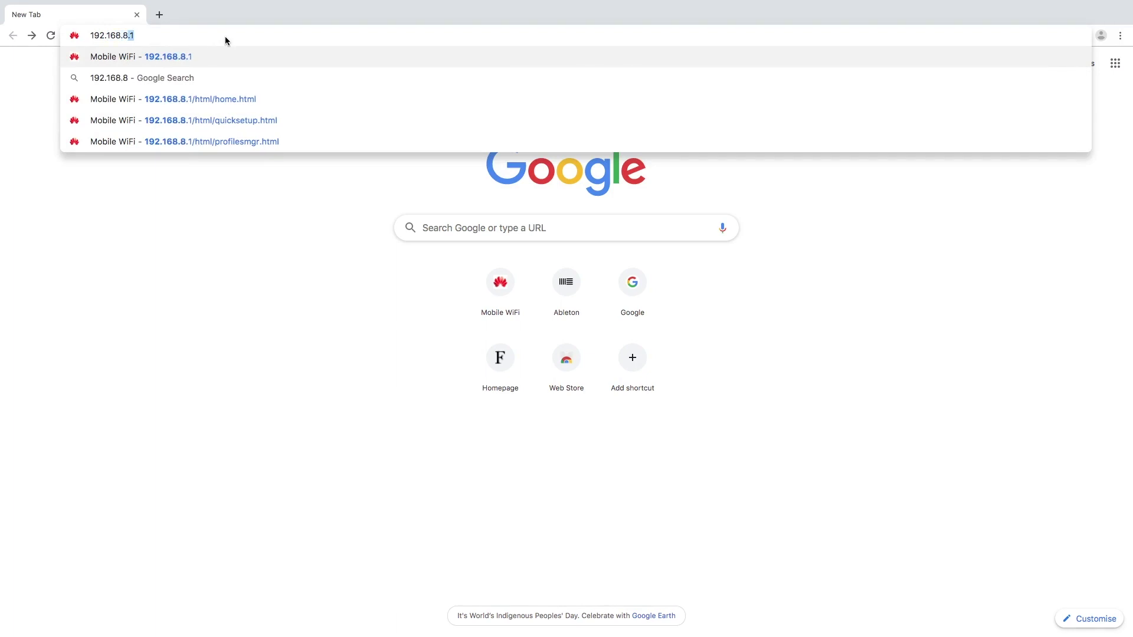
text(.1)
key(Return)
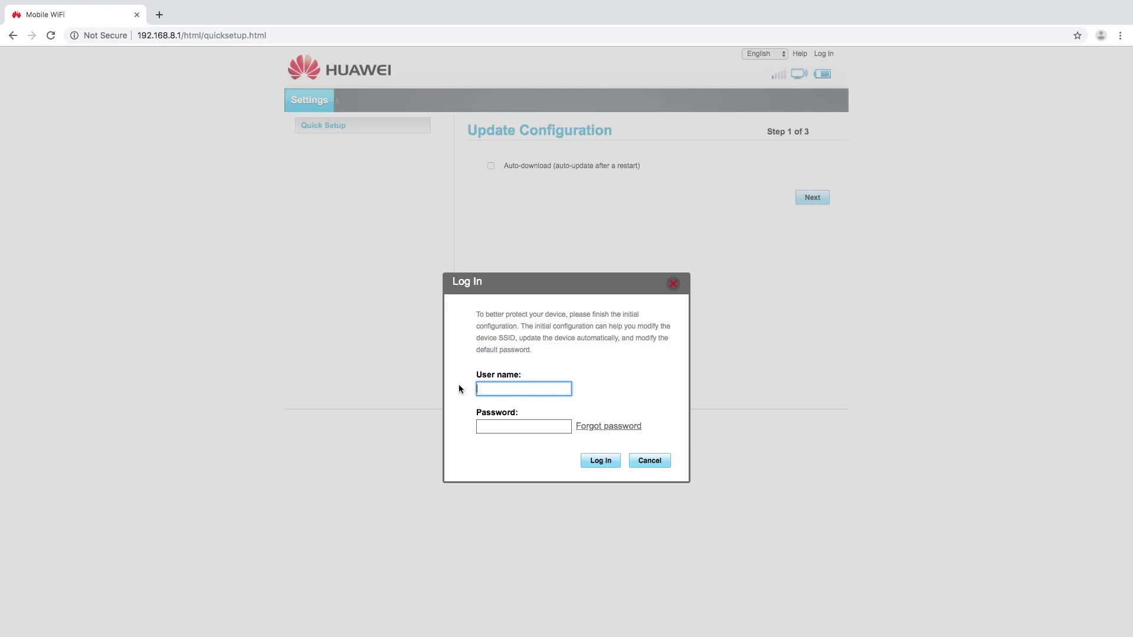
Log in with the admin user name and password, then continue quick setup to Configure WLAN Settings
text(admin)
click(523, 426)
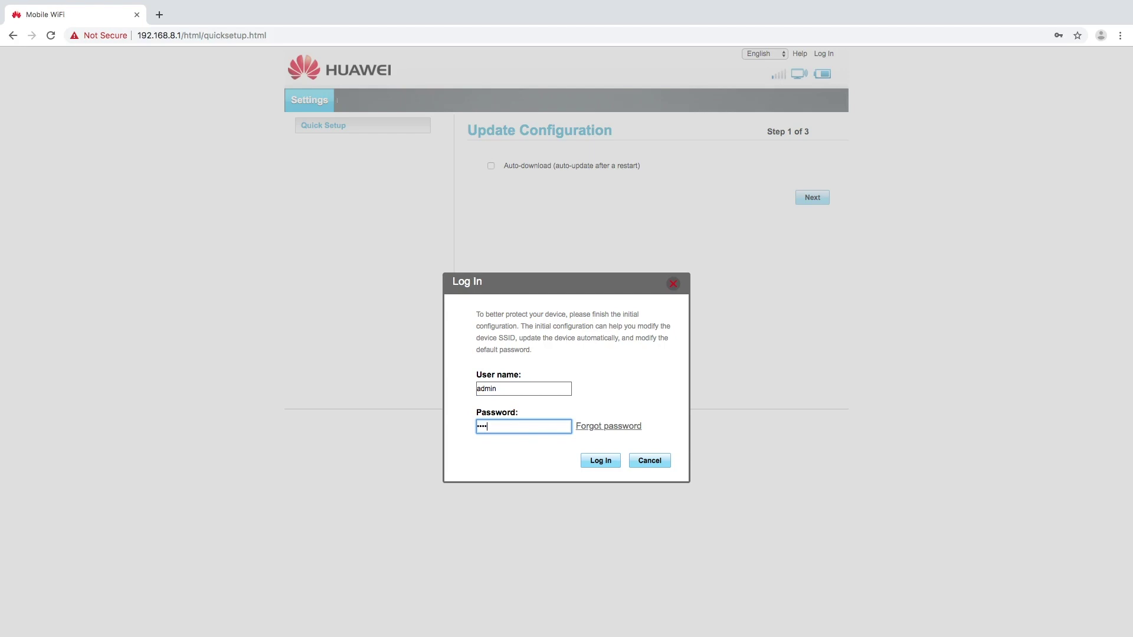
click(596, 460)
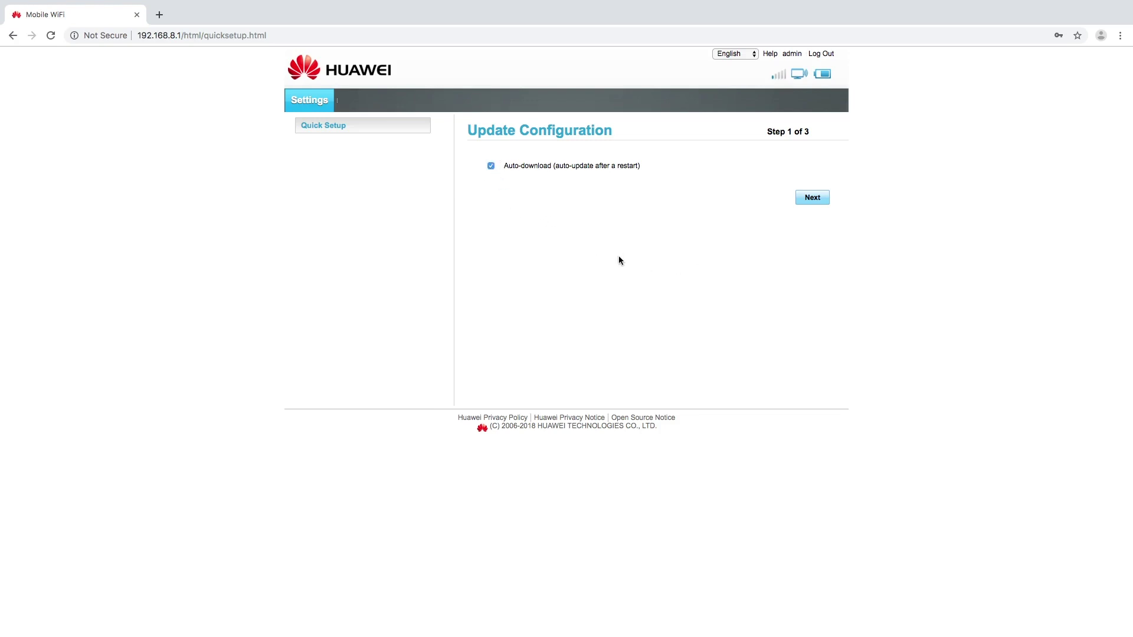
click(808, 198)
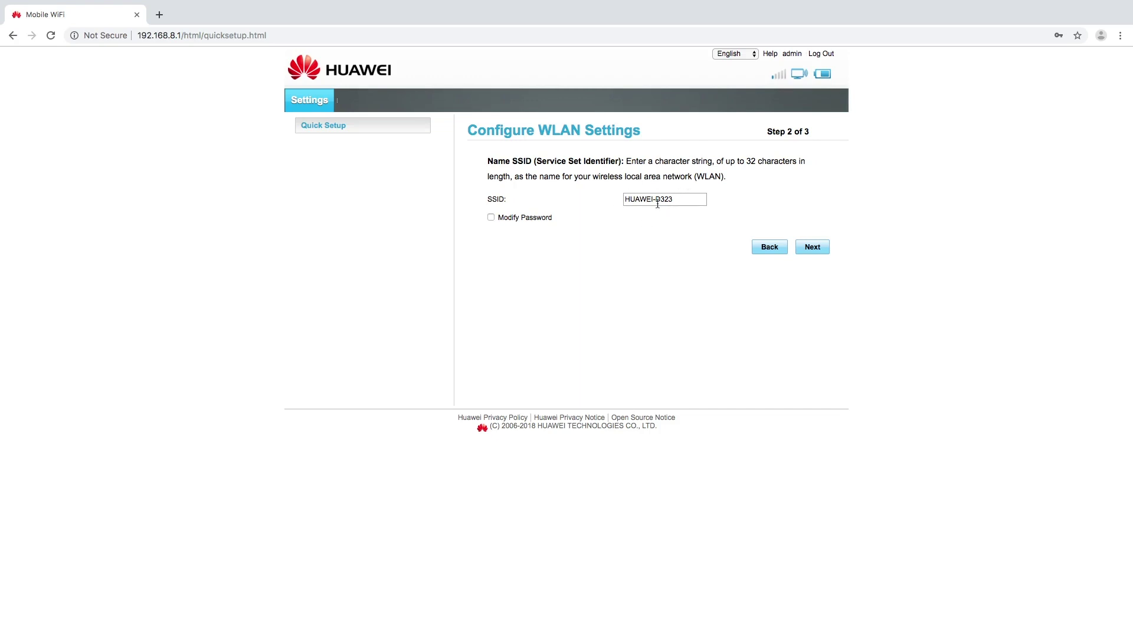
Keep SSID HUAWEI-D323 and its existing Wi-Fi key, then continue to the Modify Password step
drag(679, 200, 607, 204)
click(643, 251)
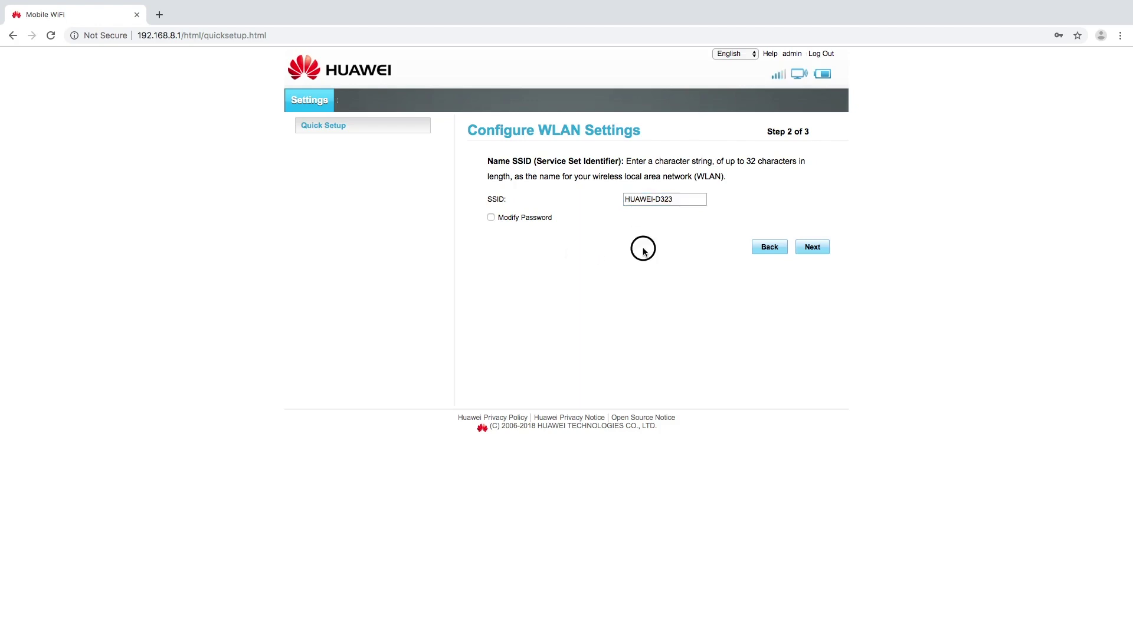
click(490, 218)
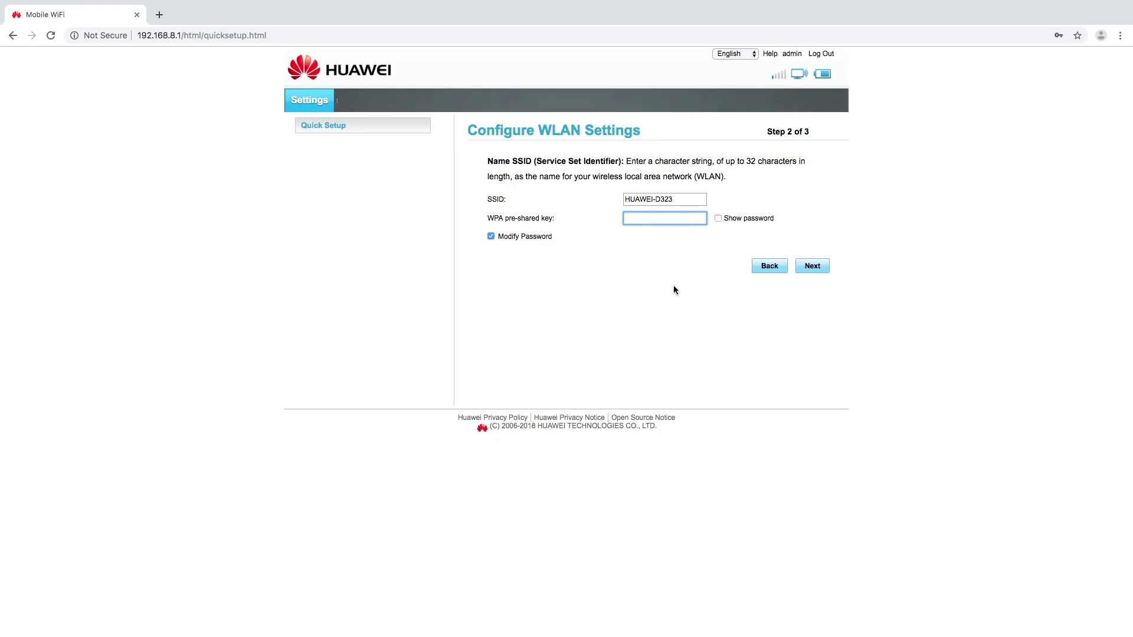
click(491, 237)
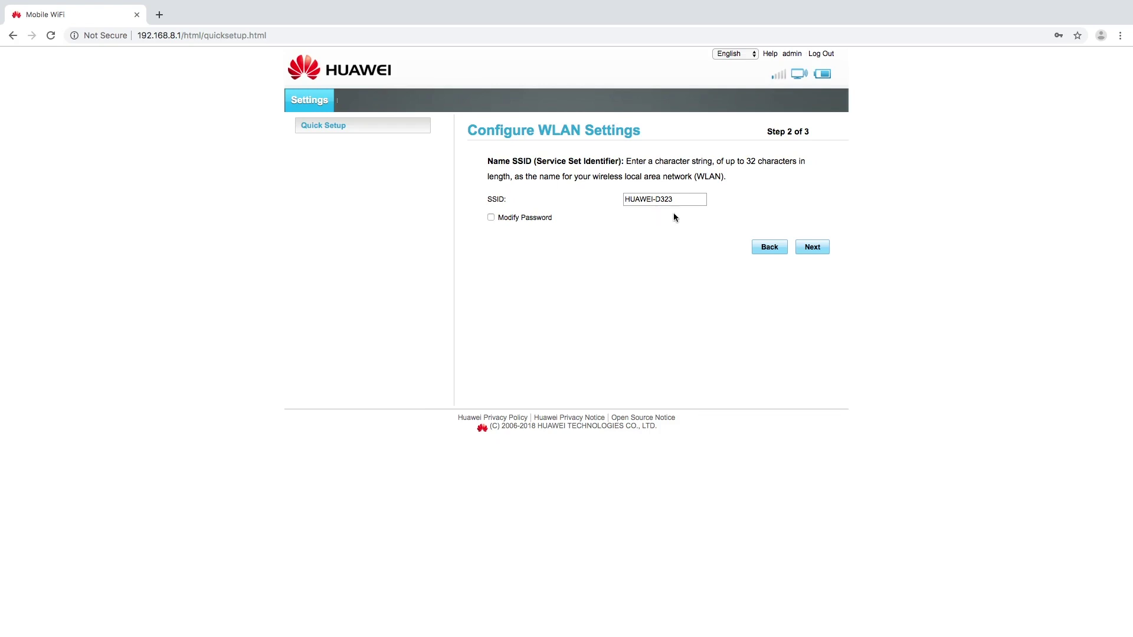
click(814, 248)
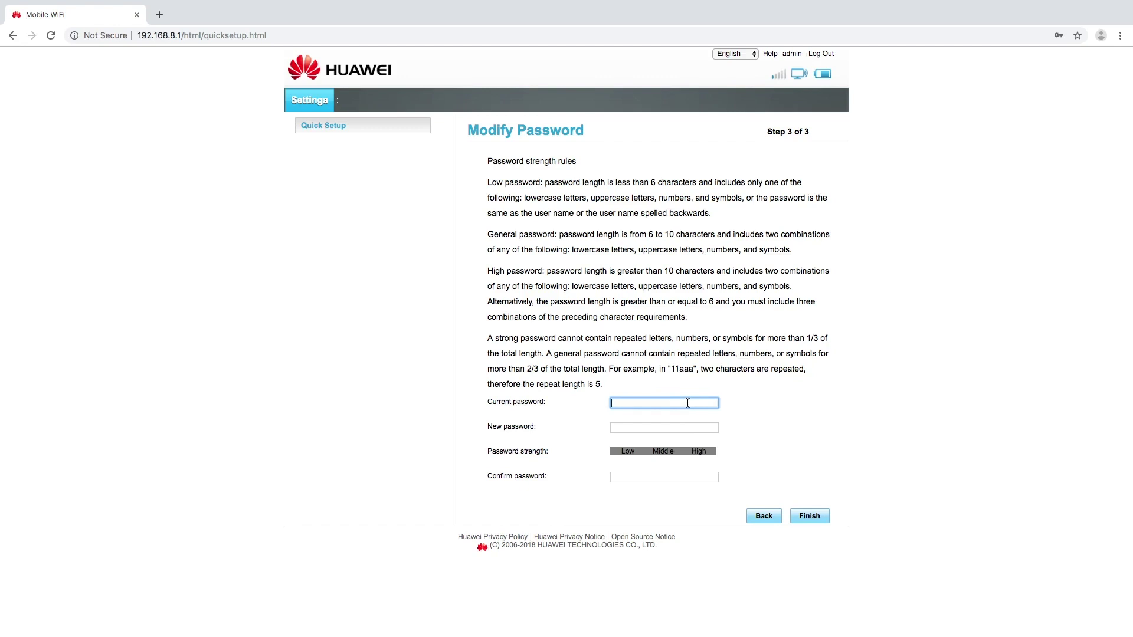
Enter the current admin password, a new password and its confirmation, then finish quick setup
text(ad)
click(664, 427)
text(••)
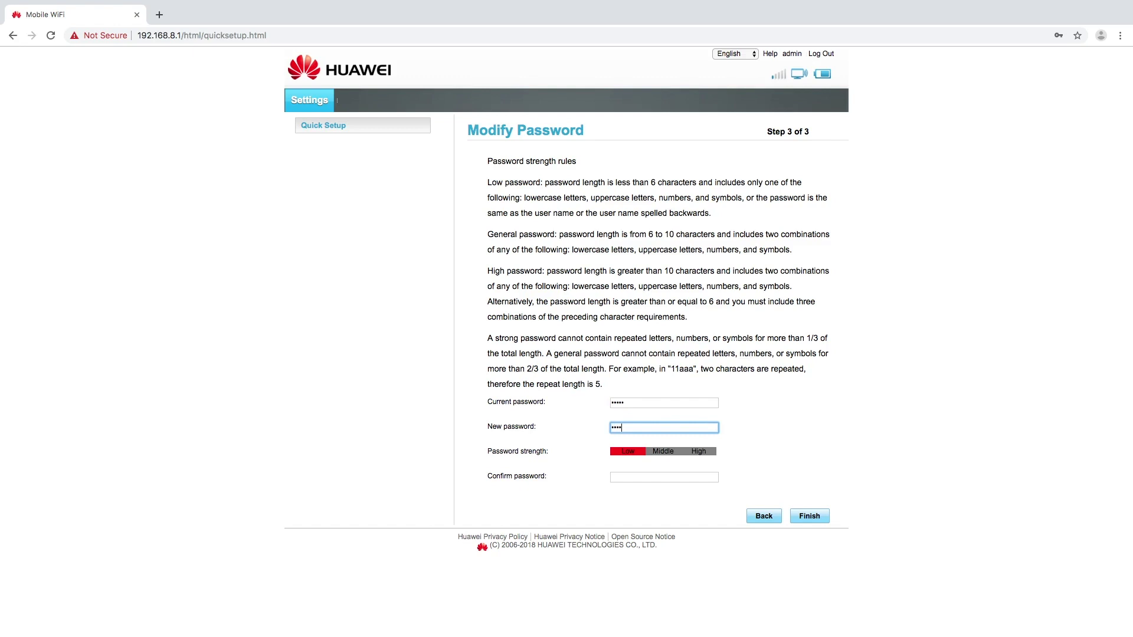
text(••••)
click(664, 477)
text(•)
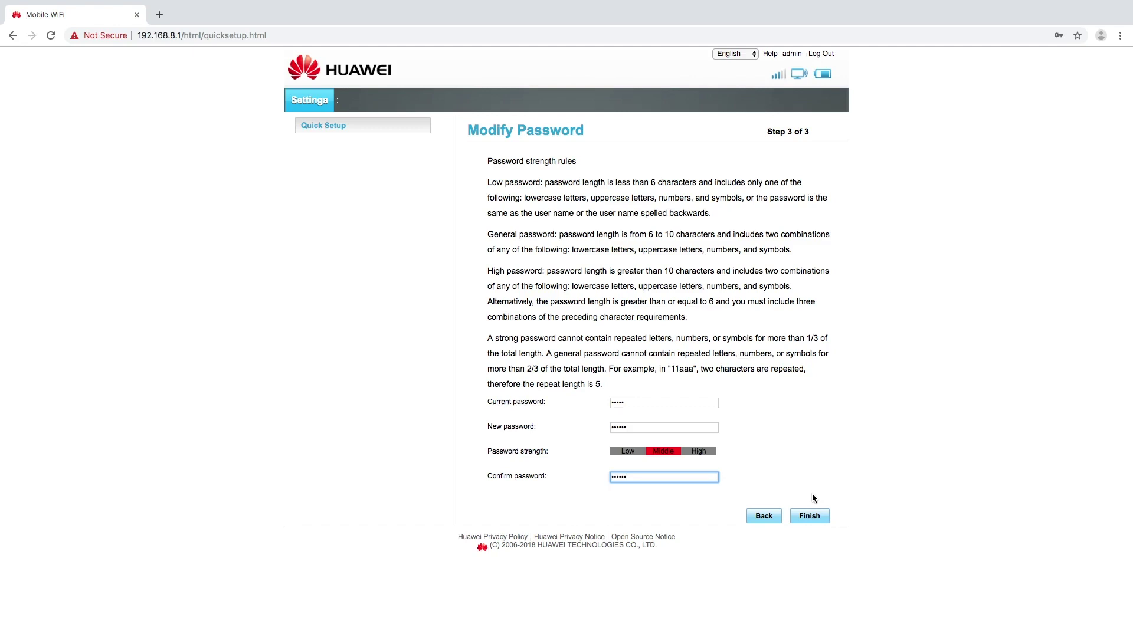
click(814, 514)
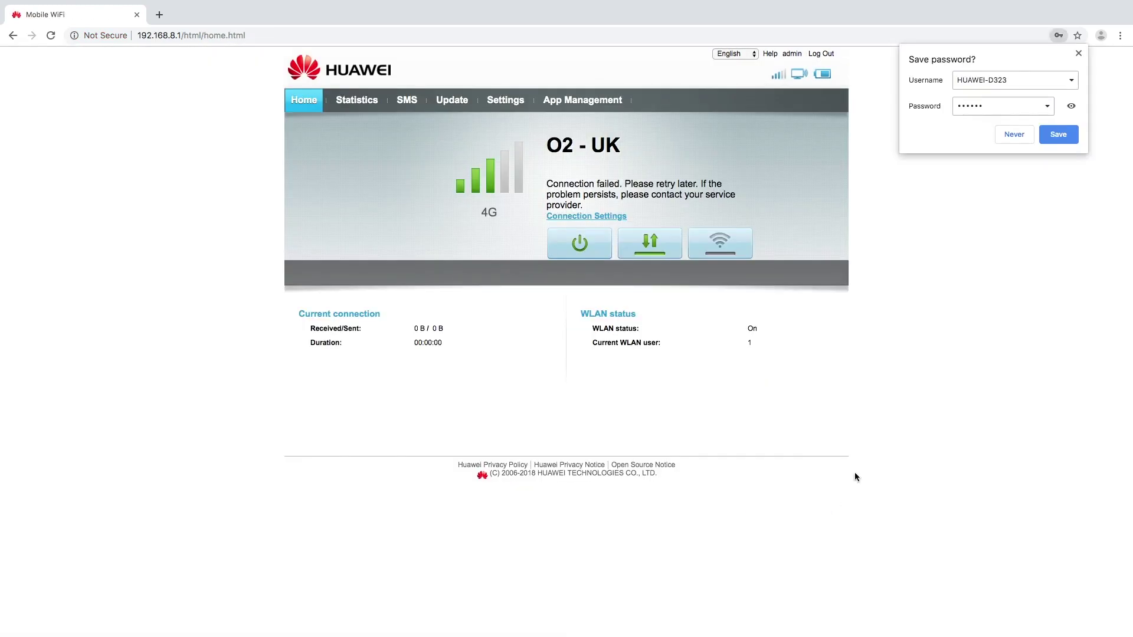
Dismiss Chrome's Save password prompt
click(1078, 54)
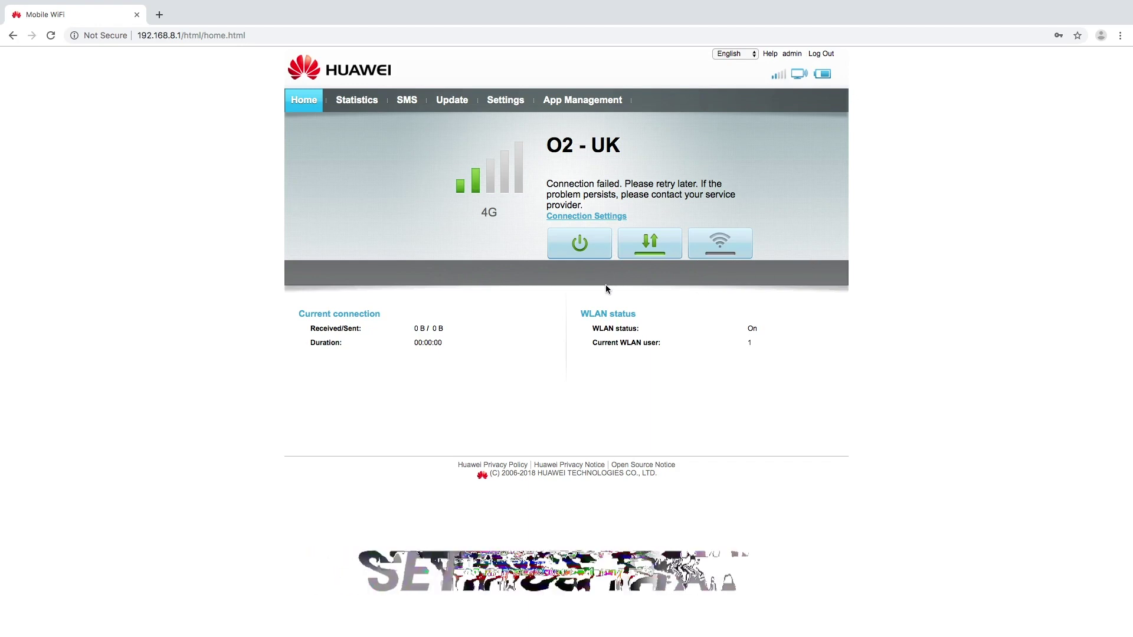
Go to Settings > Dial-up > Profile Management, where O2PAYMONTHLY (mobile.o2.co.uk) is the default
click(511, 98)
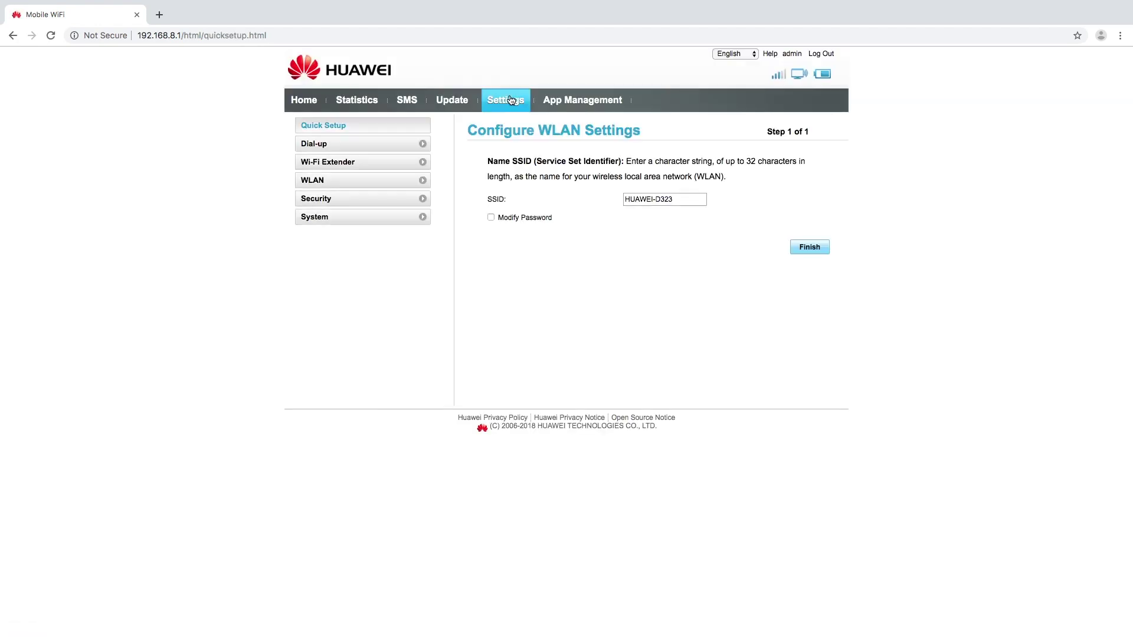
click(339, 146)
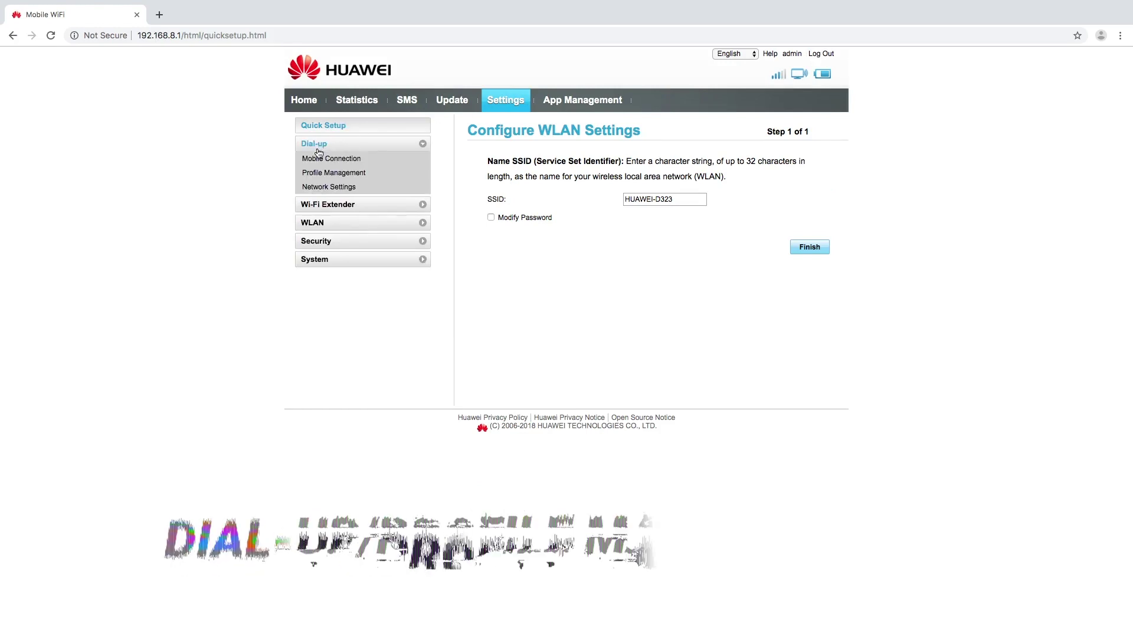
click(349, 175)
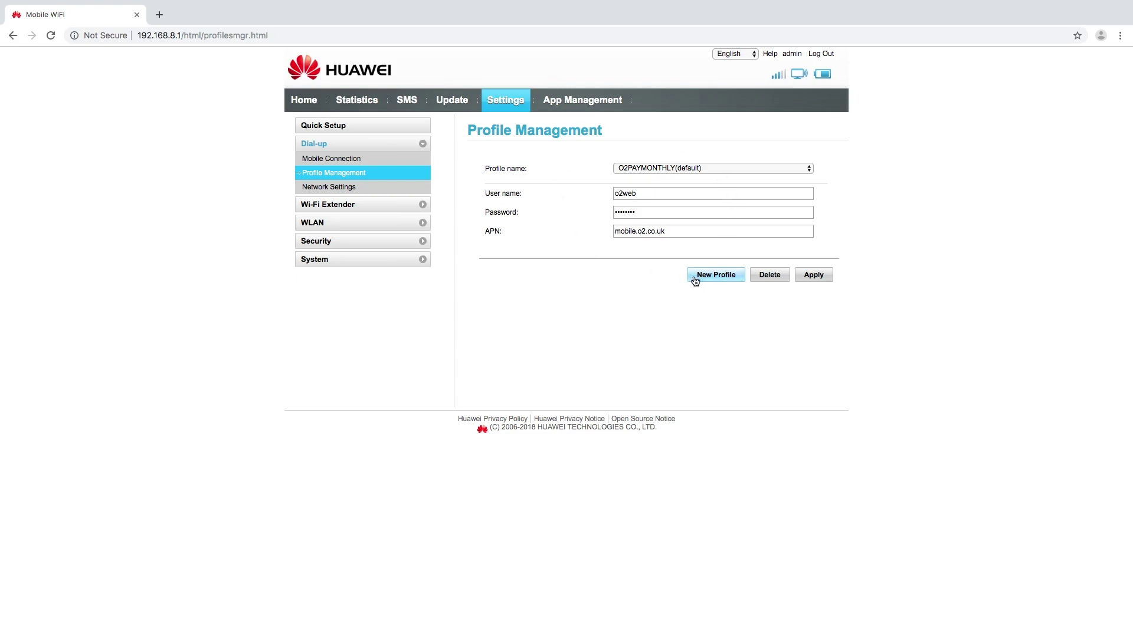
Create and save a giffgaff APN profile with user name giffgaff and APN giffgaff.com
click(712, 279)
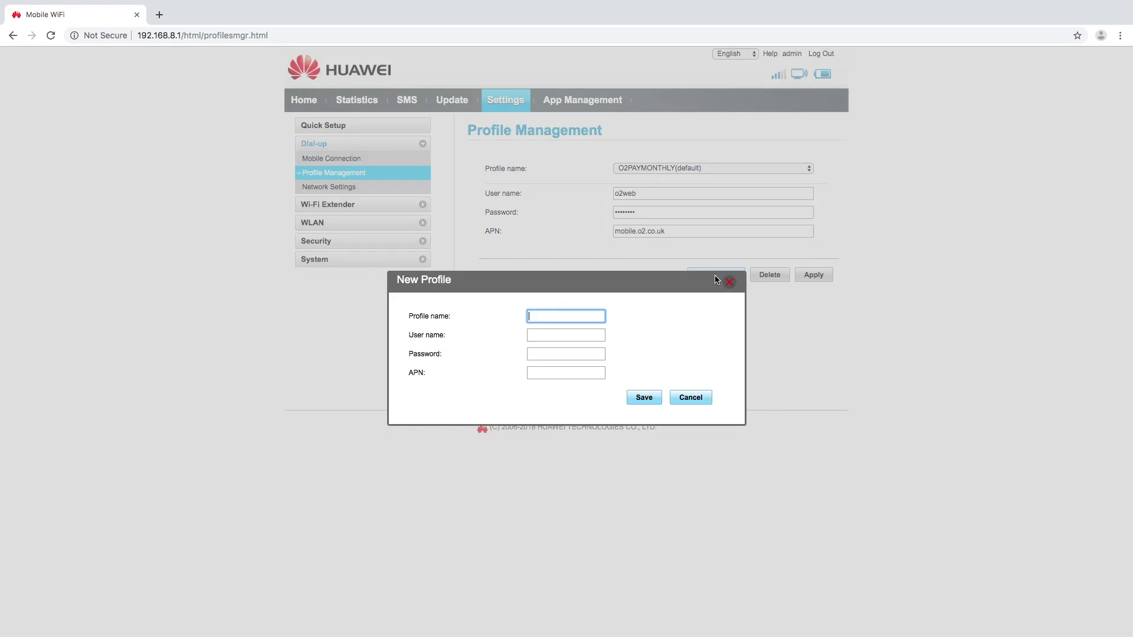
text(giffgaff)
key(Tab)
text(giffga)
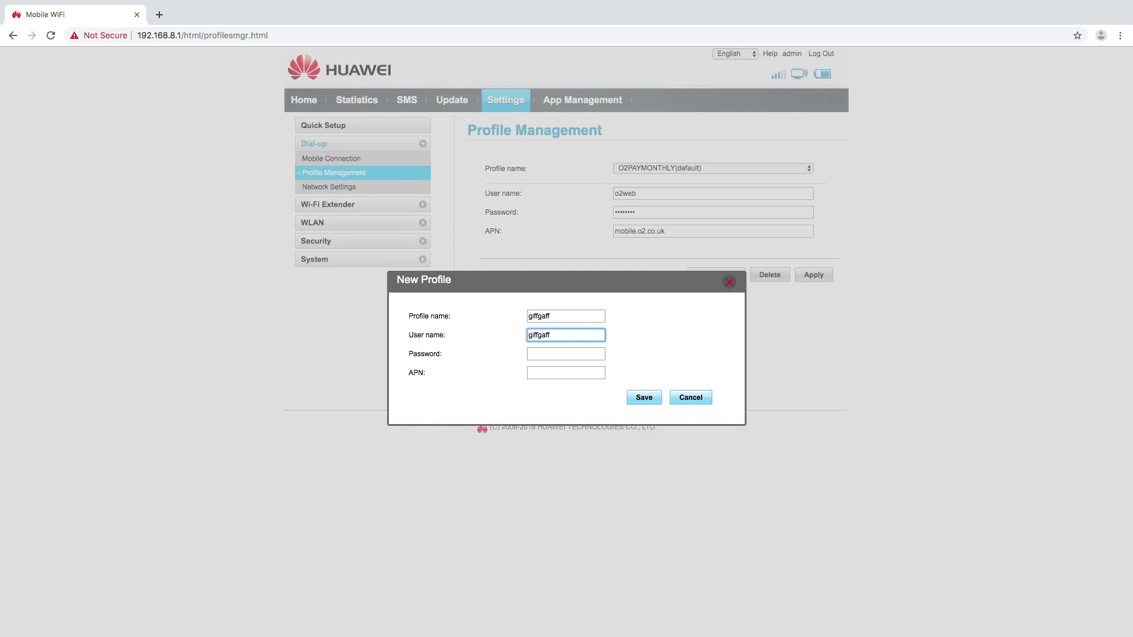
key(Tab)
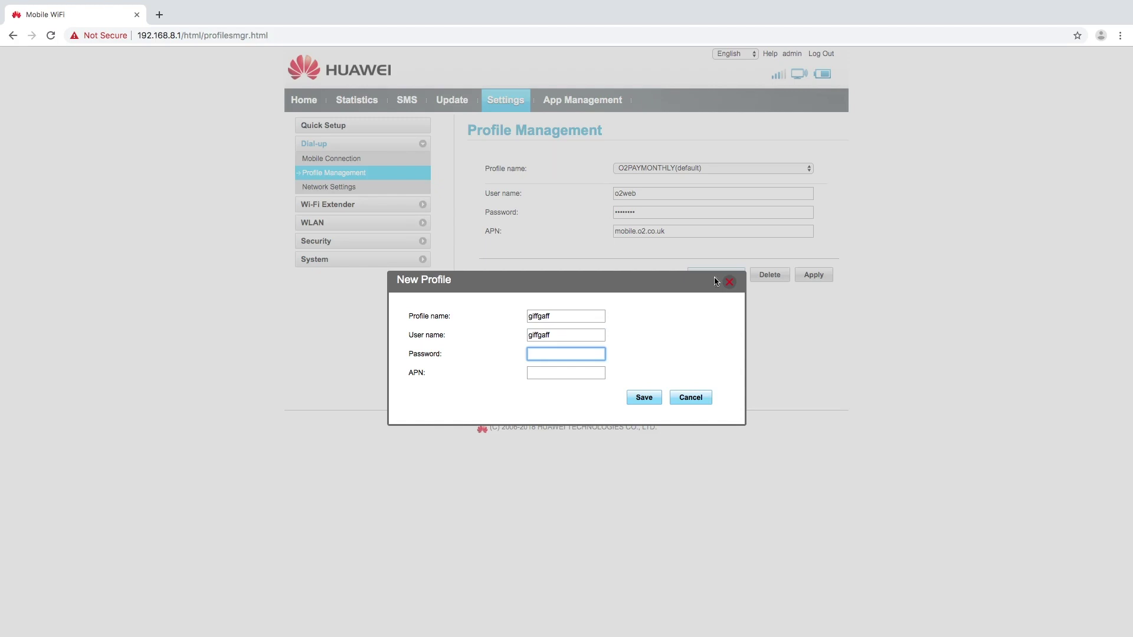
click(591, 374)
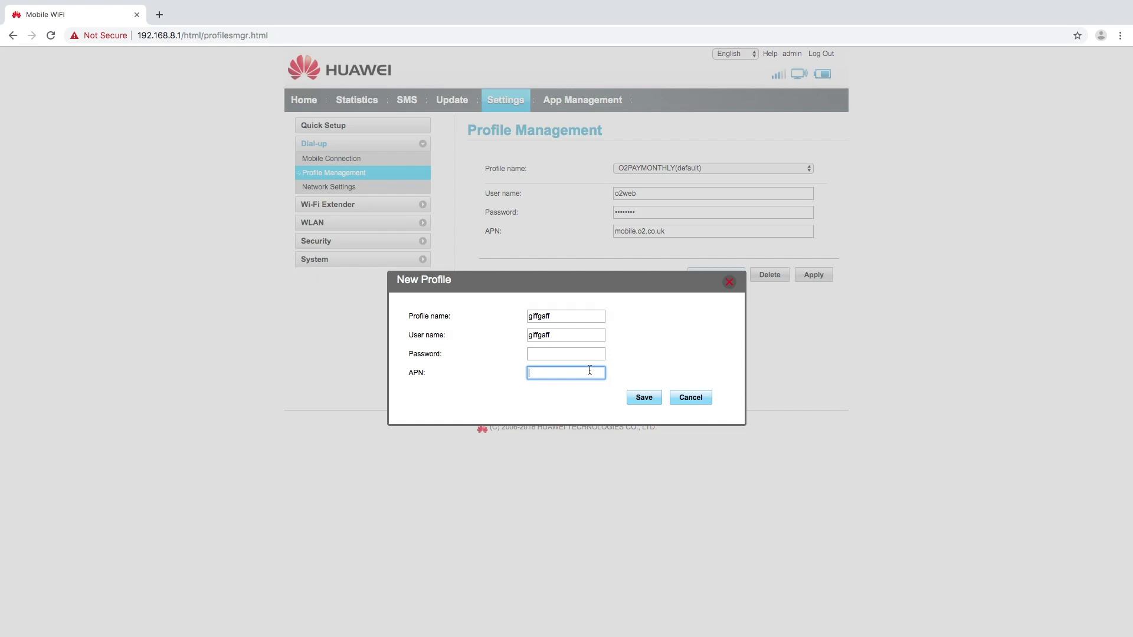
text(giffgaff.com)
click(639, 400)
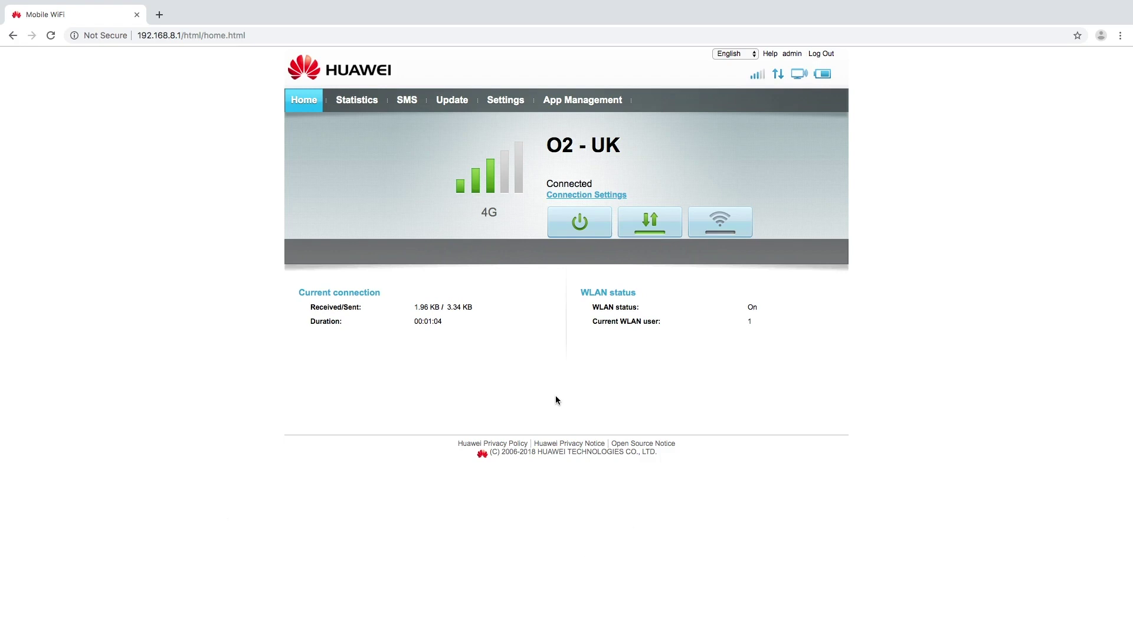
click(506, 101)
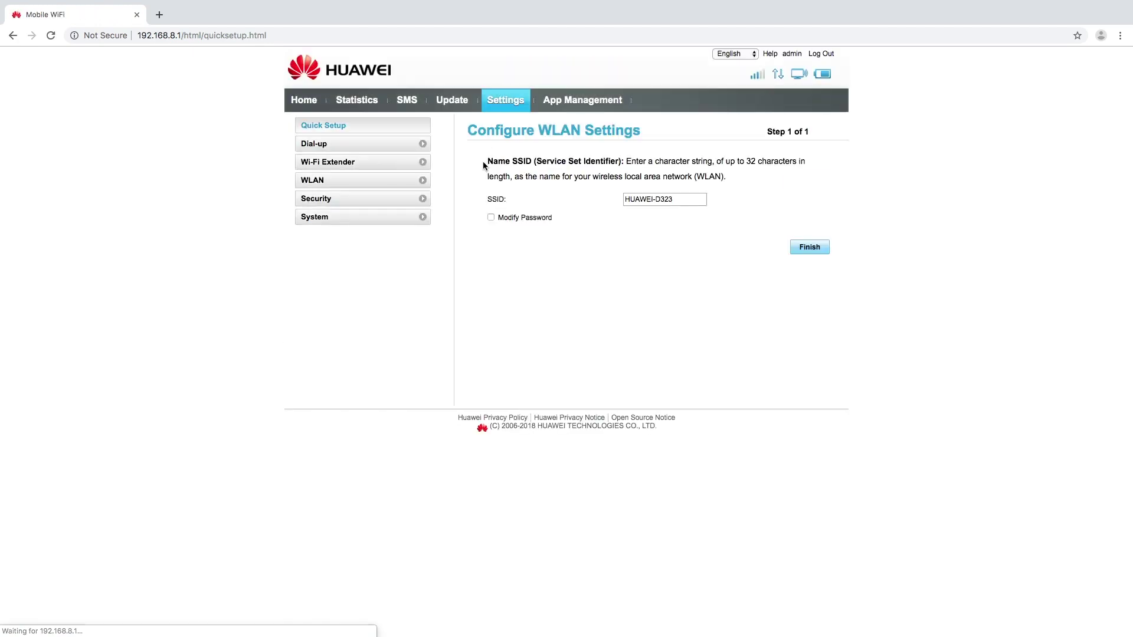
click(389, 148)
click(372, 171)
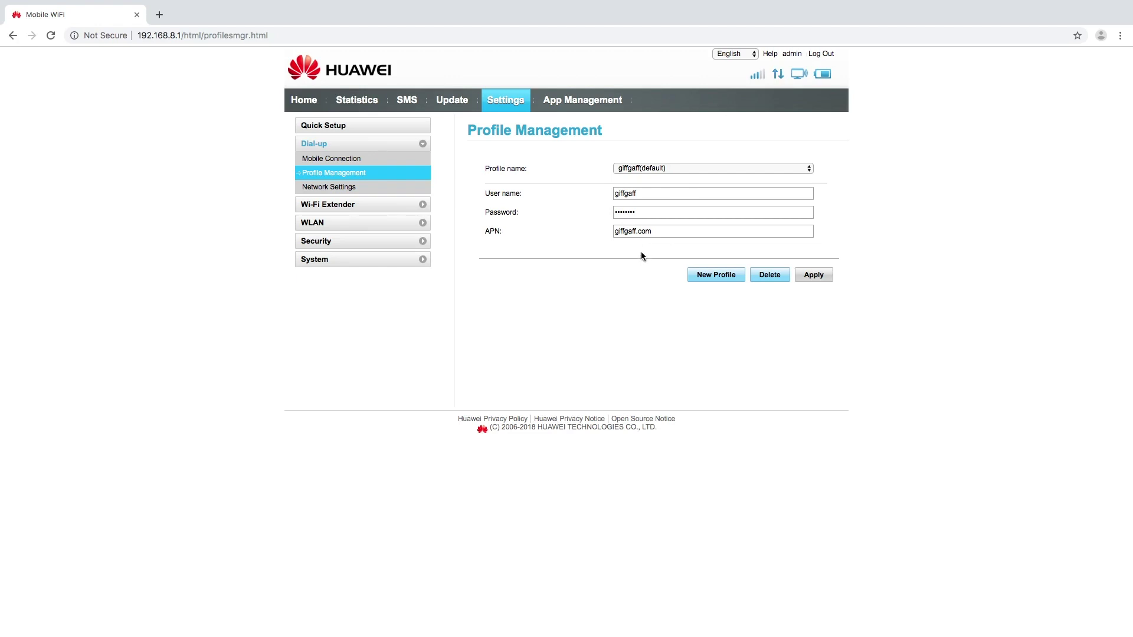
click(305, 104)
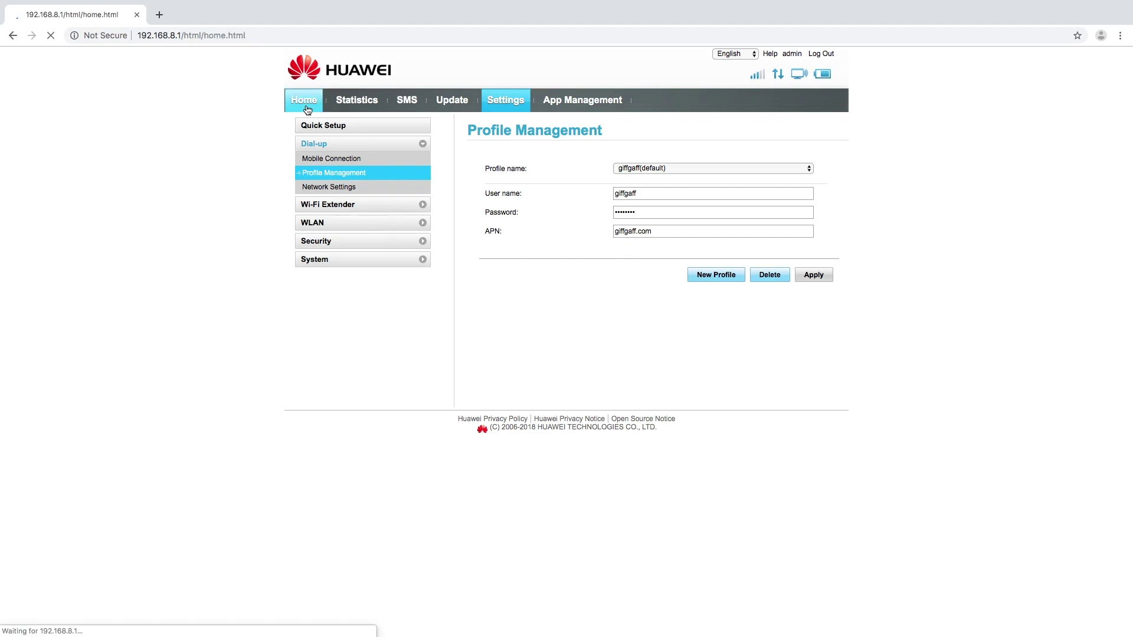